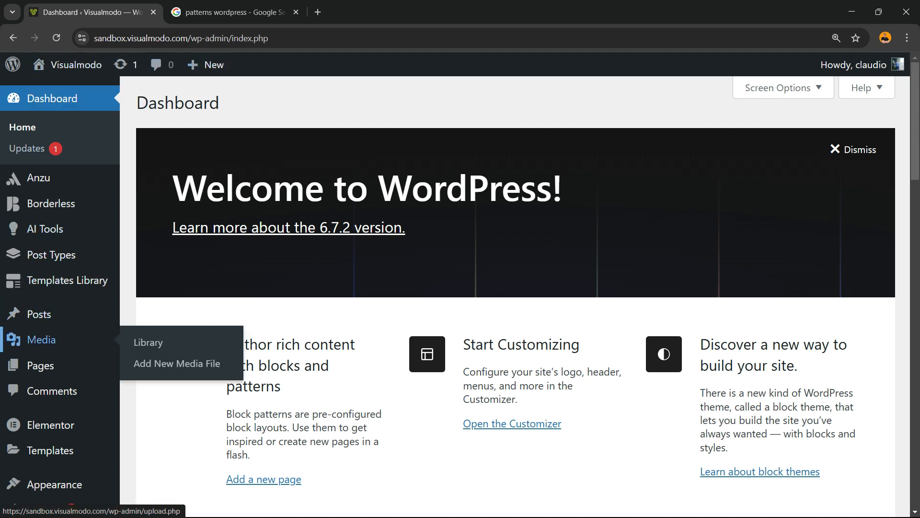
Create a new WordPress page and start an empty paragraph block in its body.
{"action": "mouse_move", "coordinate": [40, 365]}
{"action": "left_click", "coordinate": [164, 389]}
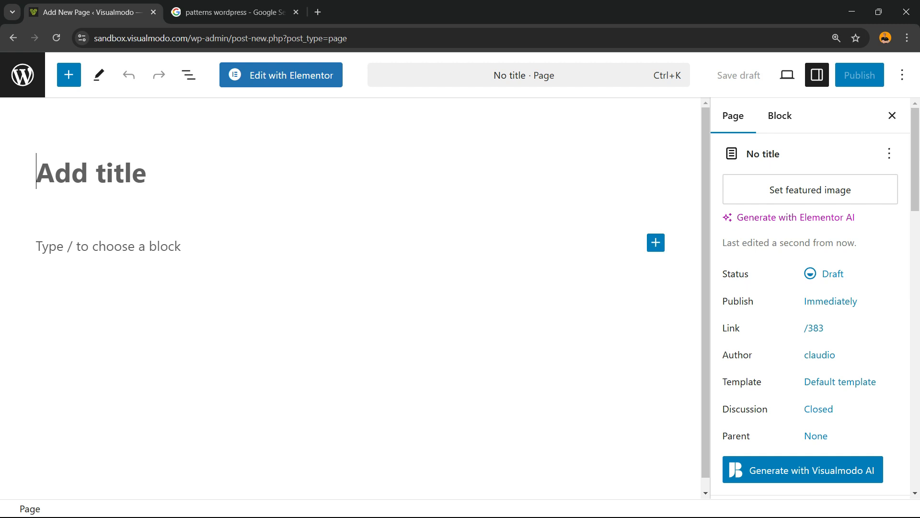
{"action": "left_click", "coordinate": [656, 242]}
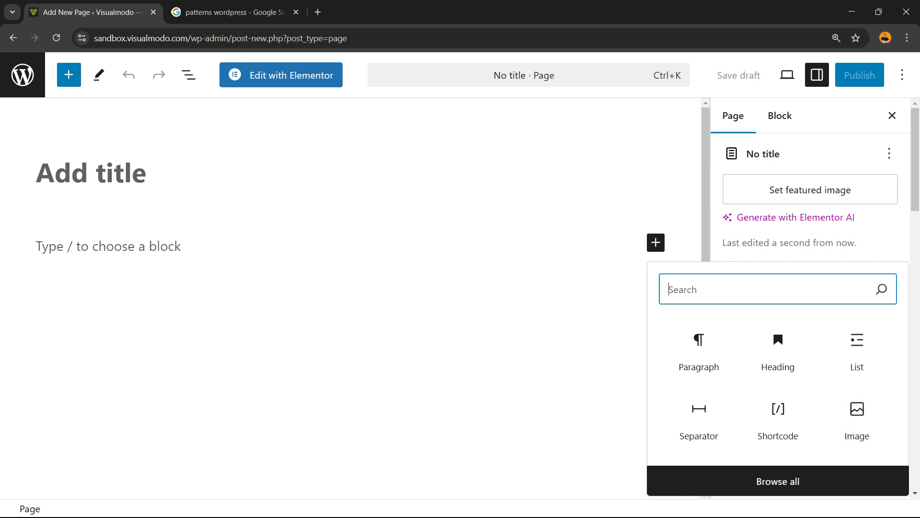
{"action": "left_click", "coordinate": [108, 246]}
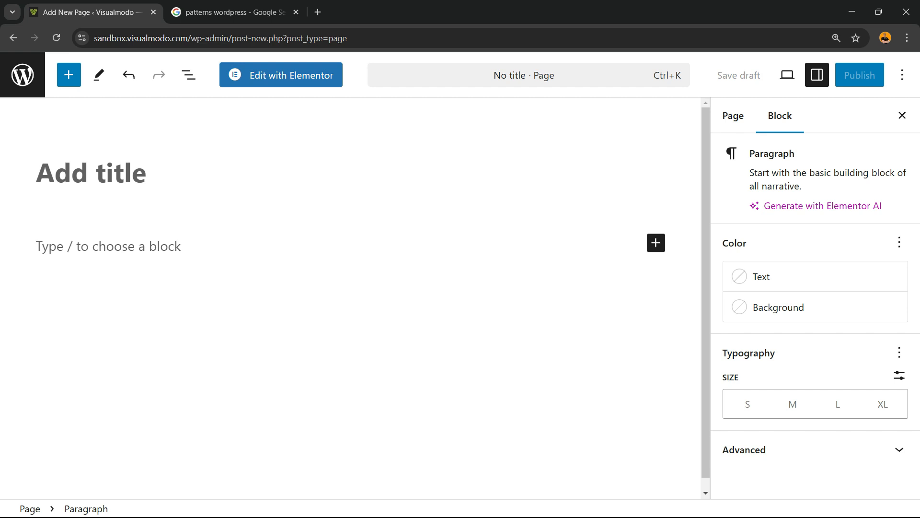
Switch to the Google results for "patterns wordpress" and open the WordPress.org Block Pattern Directory.
{"action": "left_click", "coordinate": [236, 12]}
{"action": "left_click", "coordinate": [96, 311]}
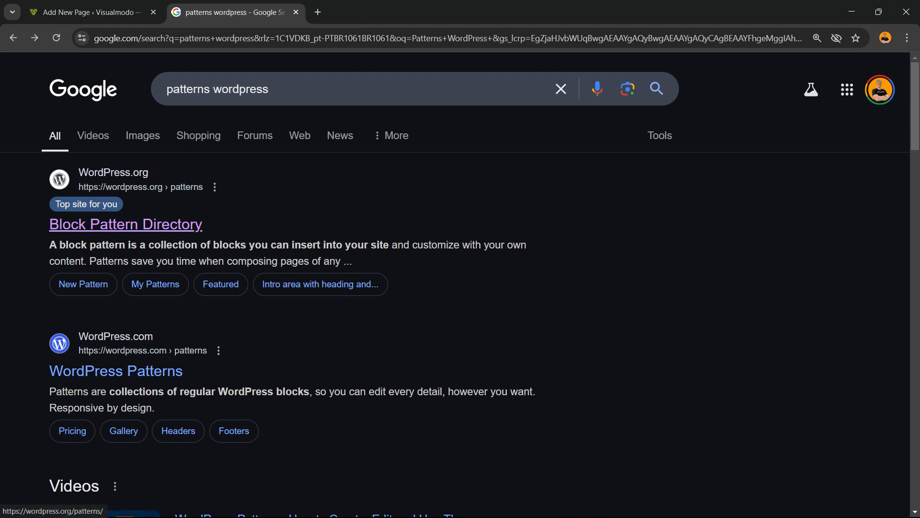
{"action": "left_click", "coordinate": [125, 224]}
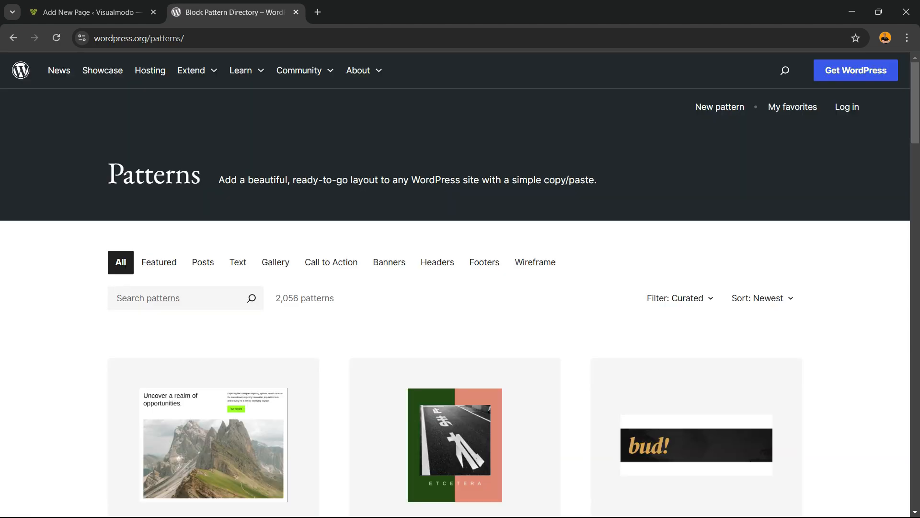
Browse the pattern directory and open the "Bold sale banner with geometric background" pattern.
{"action": "scroll", "coordinate": [213, 432], "scroll_direction": "down", "scroll_amount": 5}
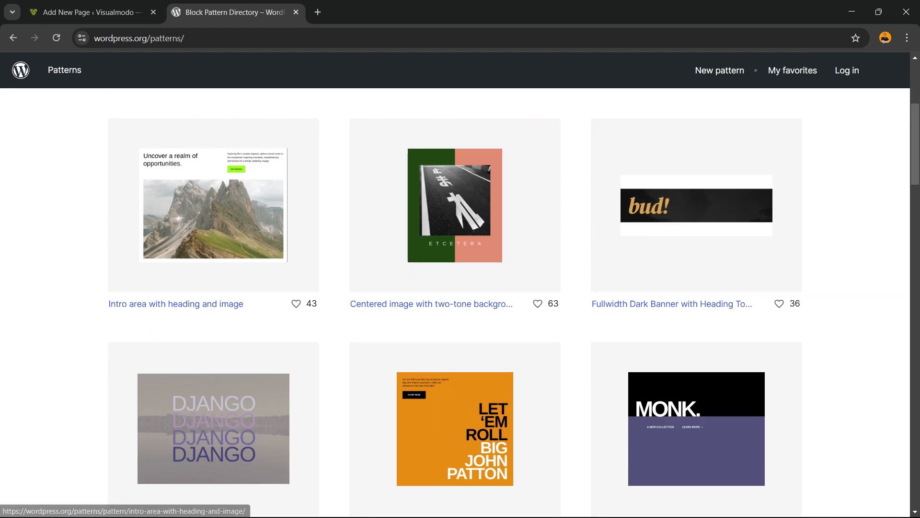
{"action": "scroll", "coordinate": [213, 432], "scroll_direction": "up", "scroll_amount": 5}
{"action": "scroll", "coordinate": [214, 335], "scroll_direction": "down", "scroll_amount": 3}
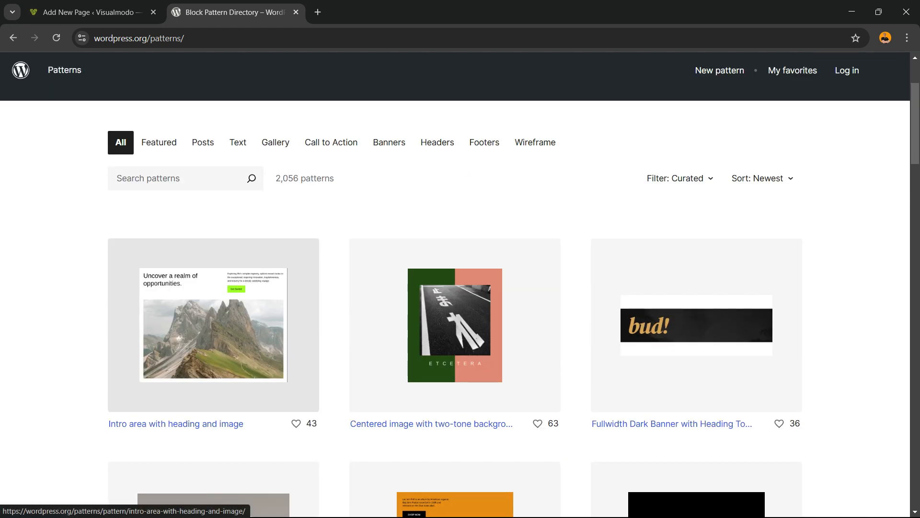
{"action": "scroll", "coordinate": [214, 359], "scroll_direction": "down", "scroll_amount": 6}
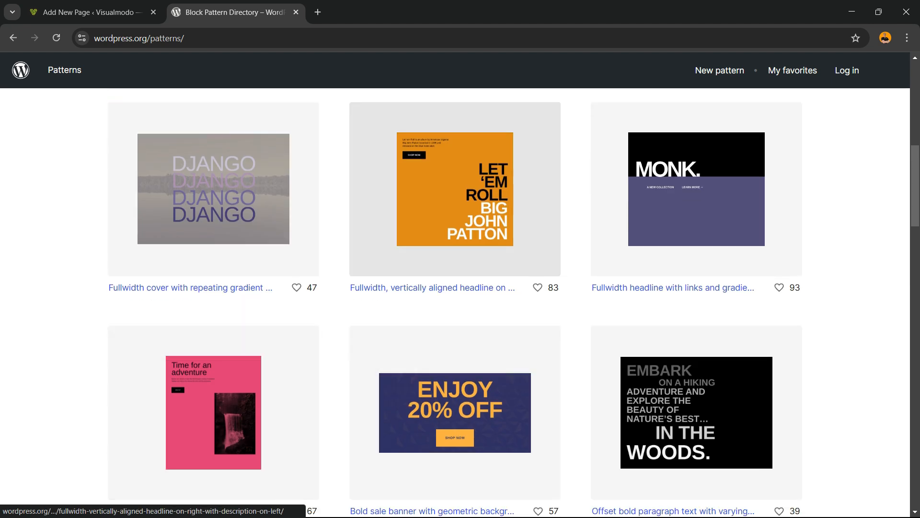
{"action": "scroll", "coordinate": [455, 240], "scroll_direction": "up", "scroll_amount": 2}
{"action": "scroll", "coordinate": [456, 288], "scroll_direction": "down", "scroll_amount": 4}
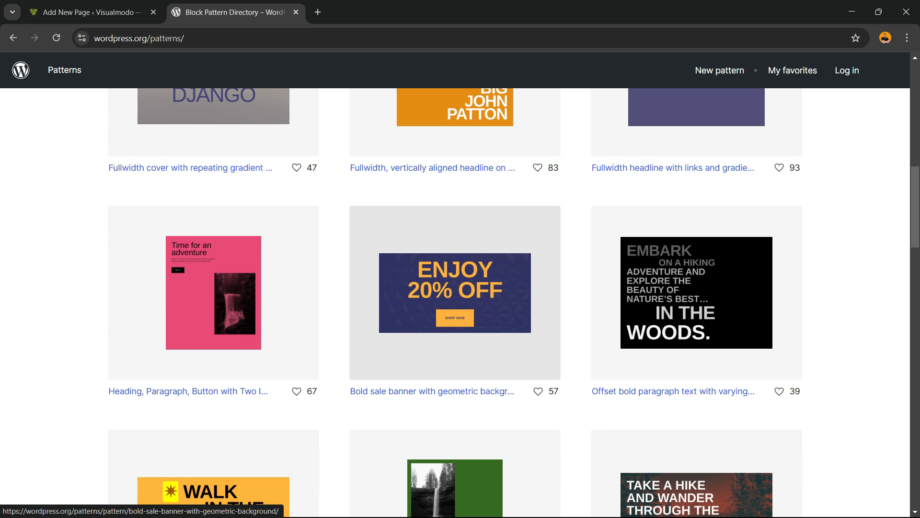
{"action": "scroll", "coordinate": [456, 288], "scroll_direction": "down", "scroll_amount": 2}
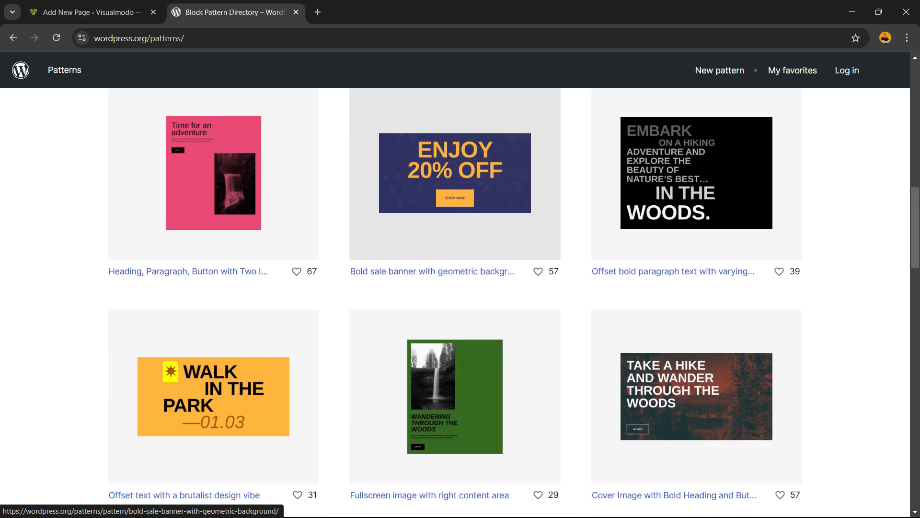
{"action": "scroll", "coordinate": [455, 239], "scroll_direction": "up", "scroll_amount": 3}
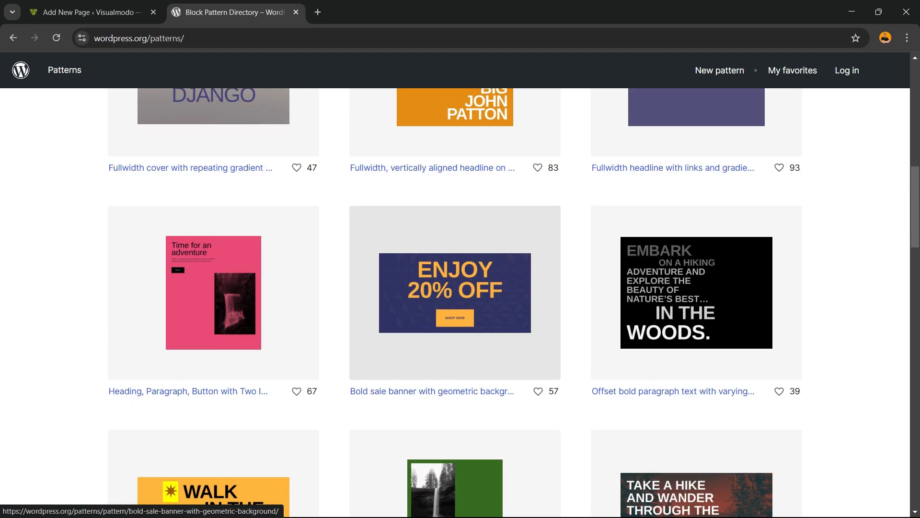
{"action": "left_click", "coordinate": [455, 293]}
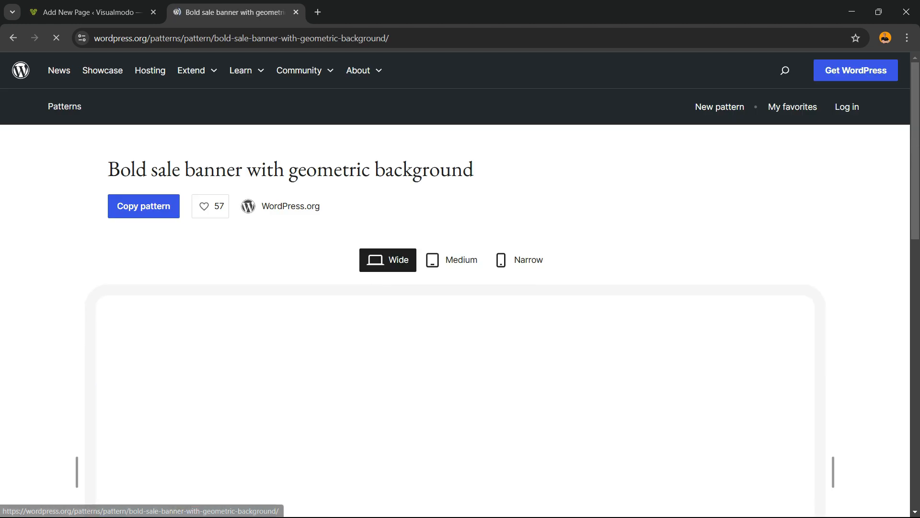
Preview the sale banner pattern in the Wide, Medium and Narrow layouts.
{"action": "left_click", "coordinate": [389, 260]}
{"action": "left_click", "coordinate": [451, 260]}
{"action": "left_click", "coordinate": [519, 259]}
{"action": "left_click", "coordinate": [388, 260]}
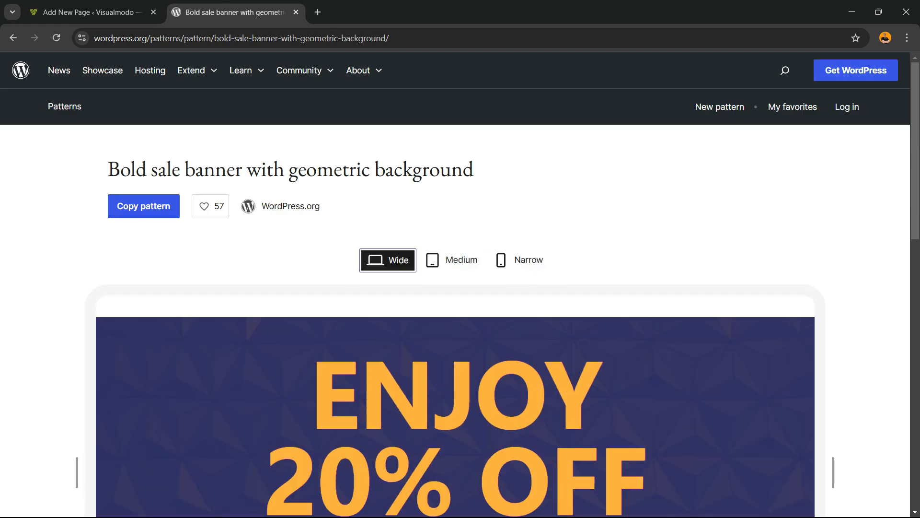
{"action": "scroll", "coordinate": [455, 287], "scroll_direction": "down", "scroll_amount": 5}
{"action": "scroll", "coordinate": [455, 259], "scroll_direction": "up", "scroll_amount": 5}
{"action": "left_click", "coordinate": [452, 259]}
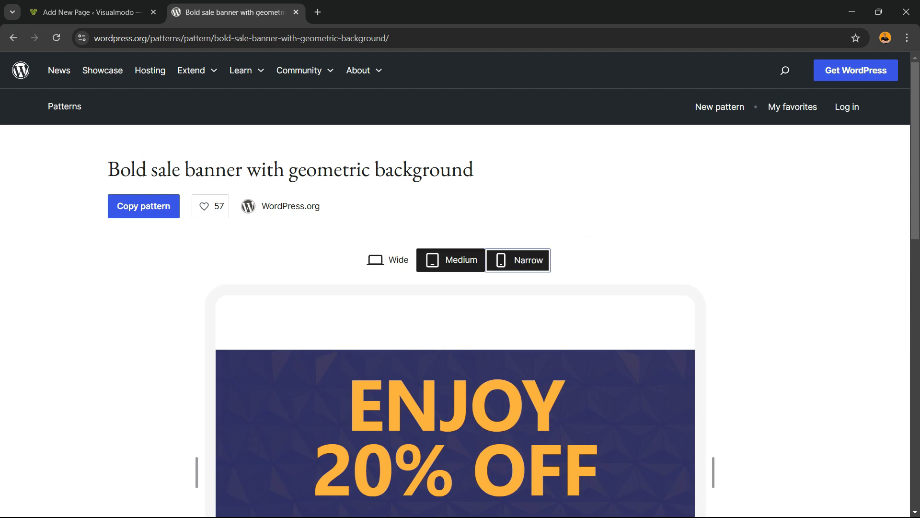
{"action": "left_click", "coordinate": [519, 259]}
{"action": "scroll", "coordinate": [519, 259], "scroll_direction": "down", "scroll_amount": 1}
{"action": "scroll", "coordinate": [455, 288], "scroll_direction": "down", "scroll_amount": 1}
{"action": "scroll", "coordinate": [455, 288], "scroll_direction": "up", "scroll_amount": 3}
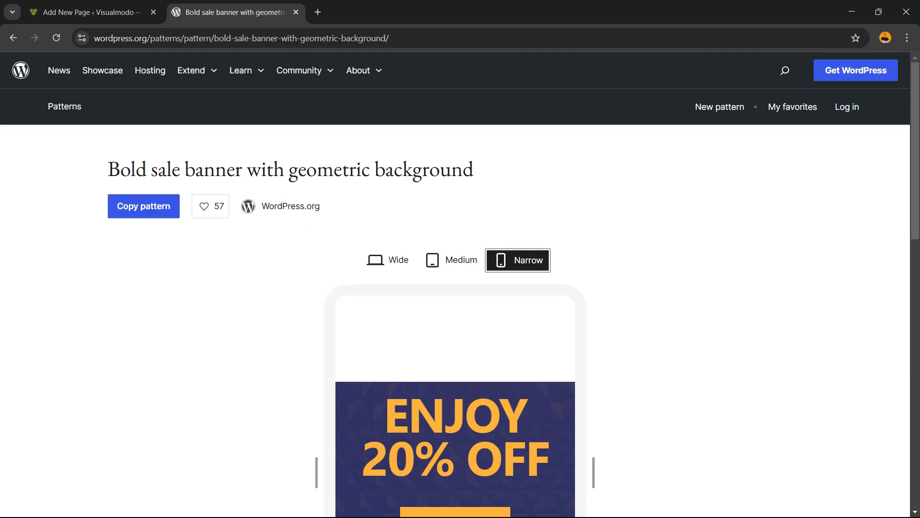
Copy the sale banner pattern and paste it into the empty paragraph of the new WordPress page.
{"action": "left_click", "coordinate": [132, 209]}
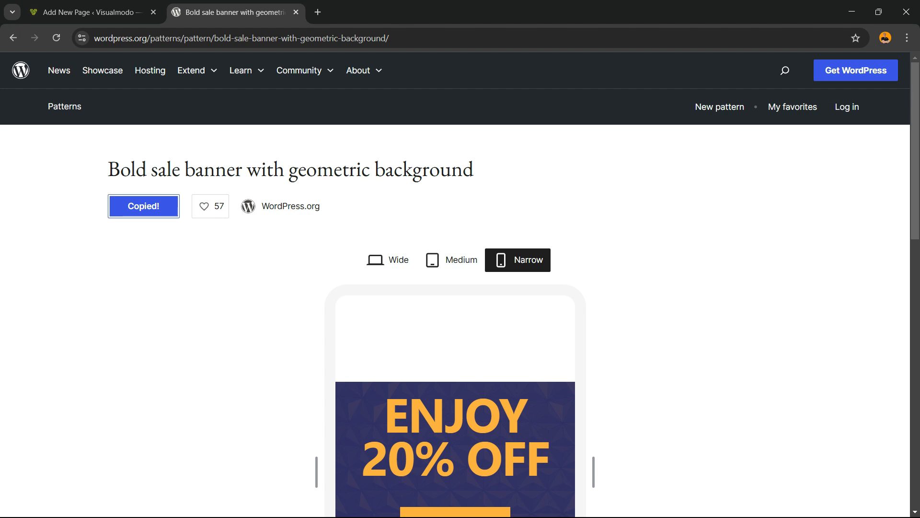
{"action": "left_click", "coordinate": [91, 12]}
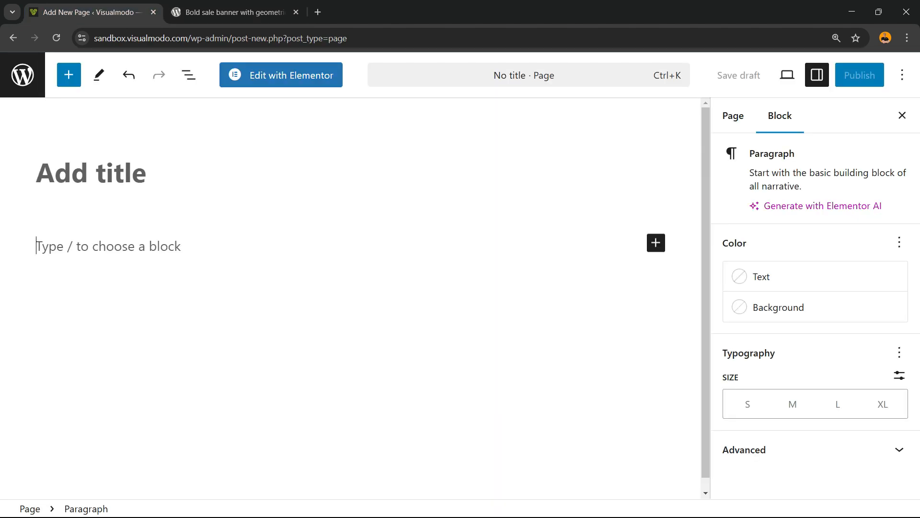
{"action": "right_click", "coordinate": [106, 249]}
{"action": "left_click", "coordinate": [126, 368]}
{"action": "scroll", "coordinate": [350, 298], "scroll_direction": "down", "scroll_amount": 3}
{"action": "scroll", "coordinate": [350, 298], "scroll_direction": "up", "scroll_amount": 3}
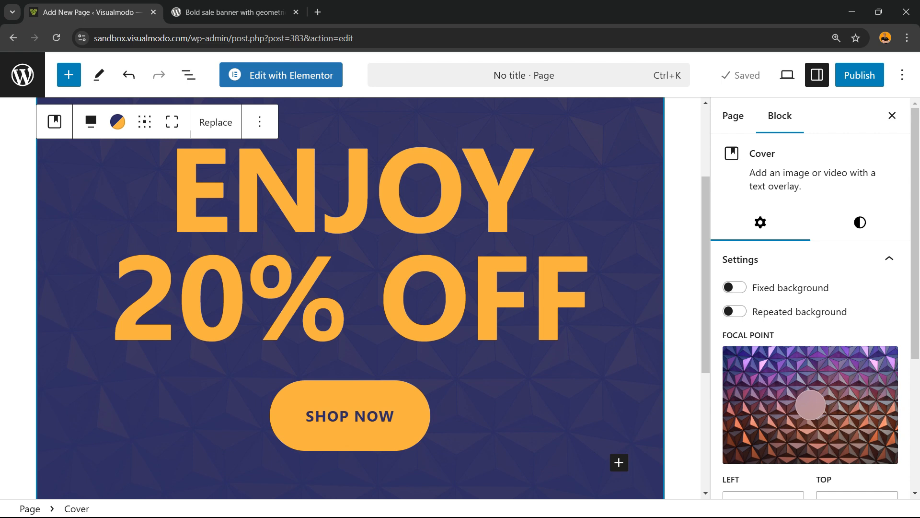
Change the discount line of the banner to read "30% OFF".
{"action": "left_click", "coordinate": [113, 298]}
{"action": "left_click", "coordinate": [178, 299]}
{"action": "key", "text": "shift+Left"}
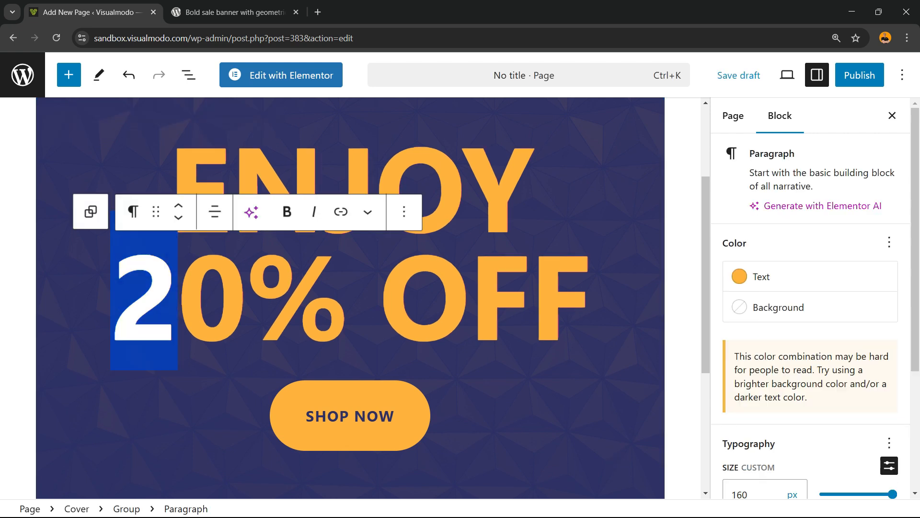
{"action": "type", "text": "4"}
{"action": "key", "text": "shift+Left"}
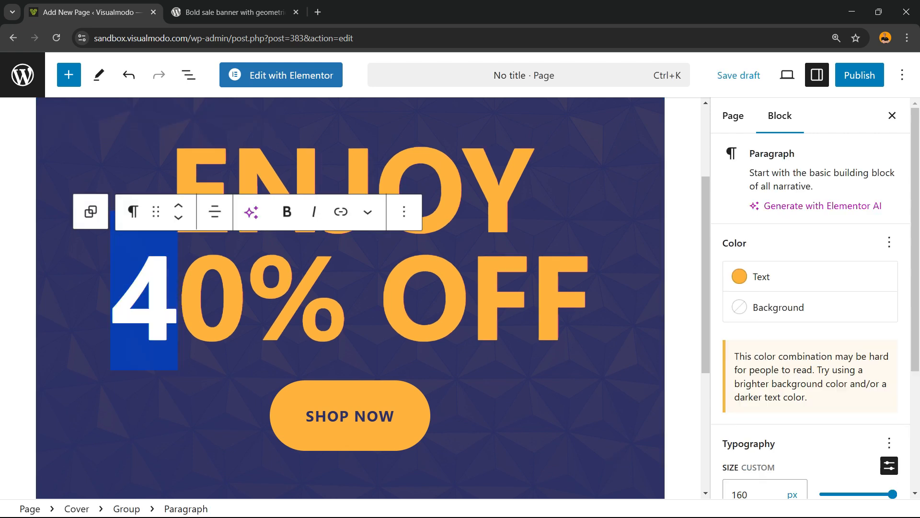
{"action": "type", "text": "3"}
{"action": "key", "text": "ctrl+a"}
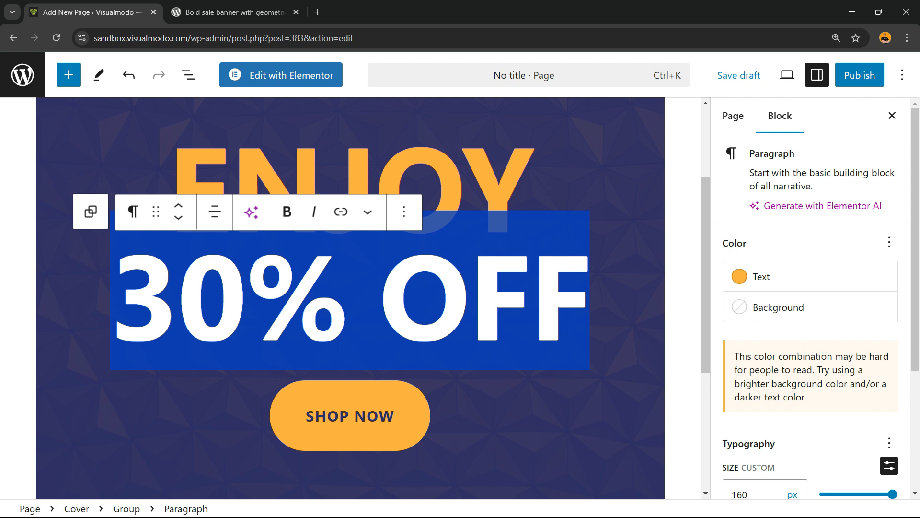
Set the background color of the SHOP NOW button to Pale pink.
{"action": "left_click", "coordinate": [379, 415]}
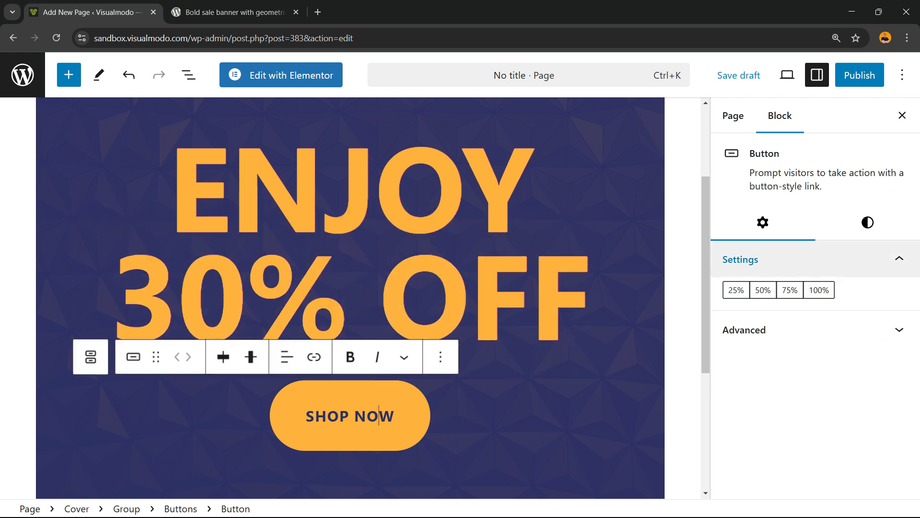
{"action": "left_click", "coordinate": [867, 222]}
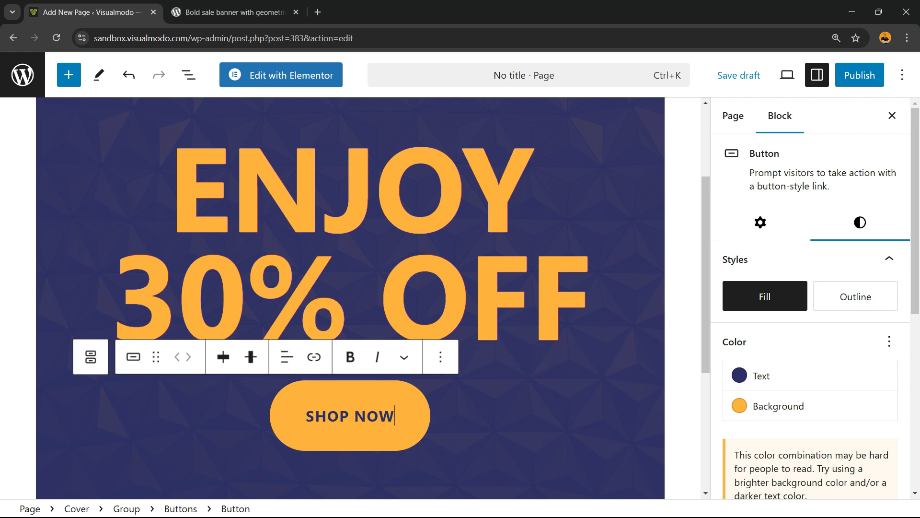
{"action": "left_click", "coordinate": [761, 223]}
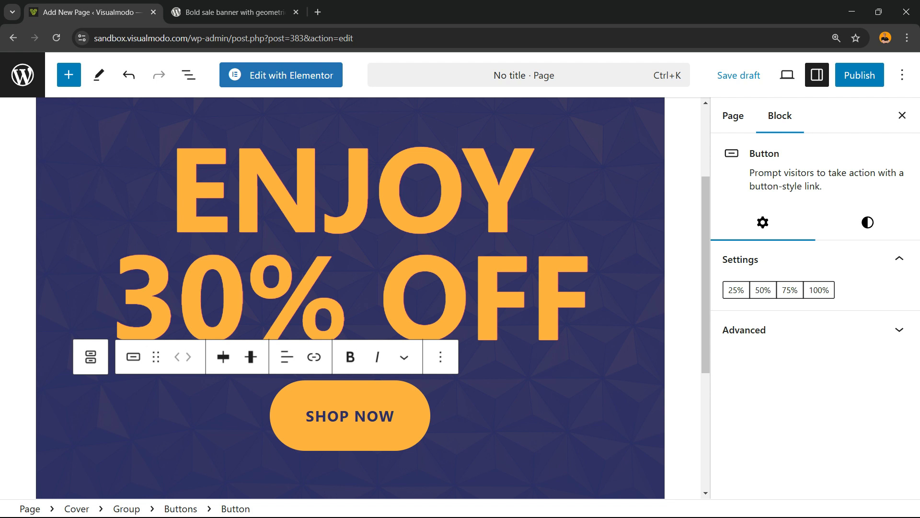
{"action": "left_click", "coordinate": [868, 222]}
{"action": "left_click", "coordinate": [778, 406]}
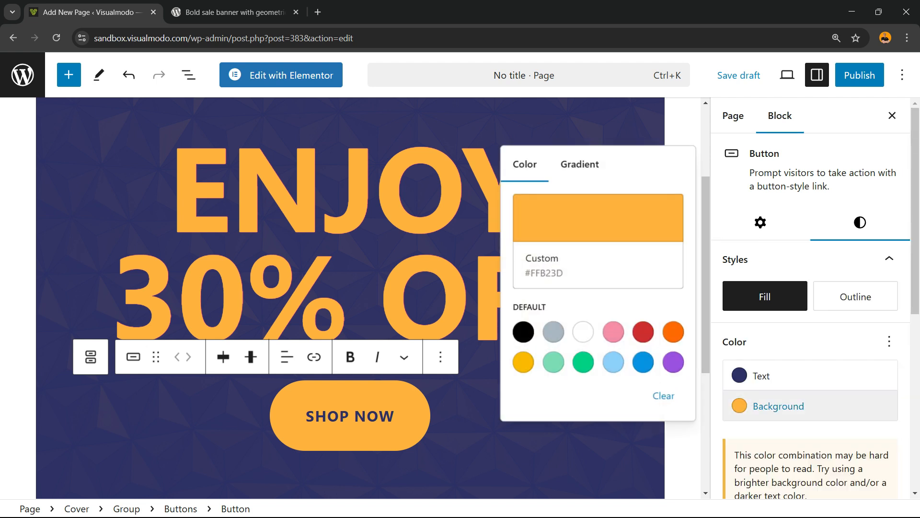
{"action": "left_click", "coordinate": [643, 362]}
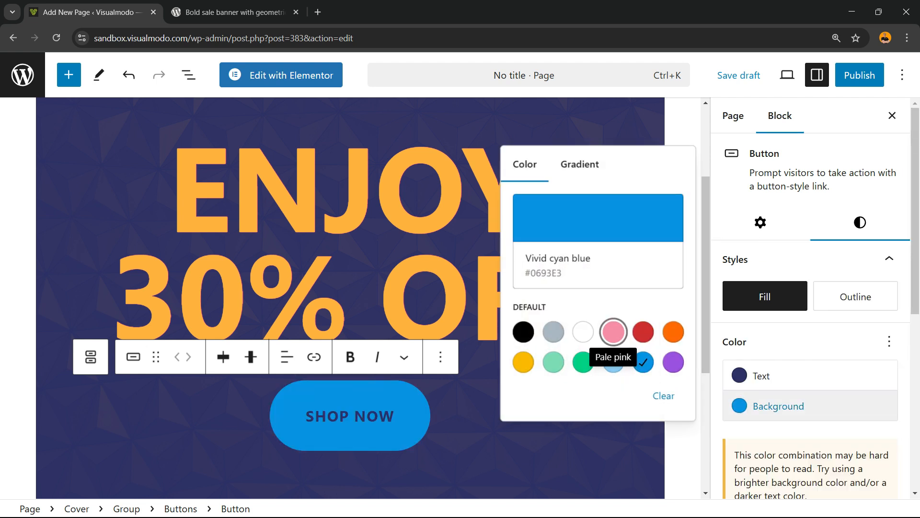
{"action": "left_click", "coordinate": [613, 331]}
Select both the ENJOY and 30% OFF lines together and set their text color to Pale pink.
{"action": "left_click", "coordinate": [245, 297]}
{"action": "left_click_drag", "start_coordinate": [174, 178], "coordinate": [588, 305]}
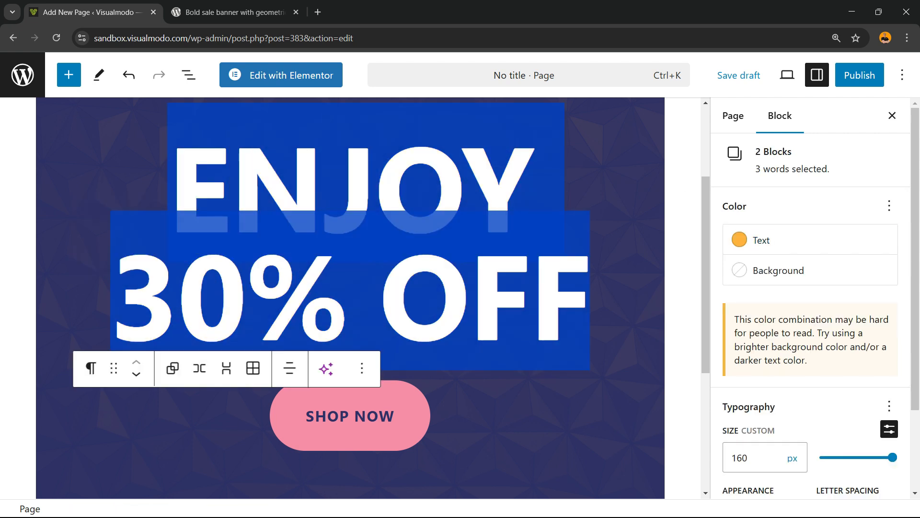
{"action": "left_click", "coordinate": [761, 240]}
{"action": "left_click", "coordinate": [613, 375]}
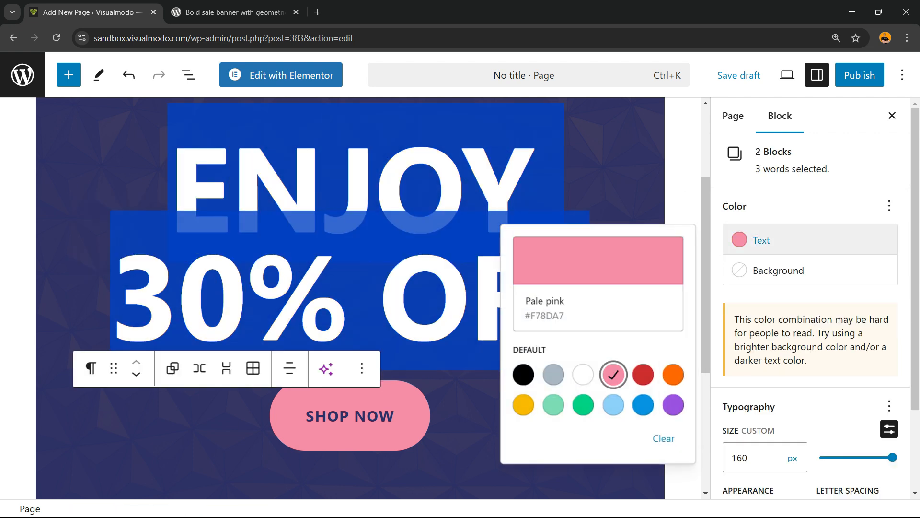
{"action": "left_click", "coordinate": [468, 297]}
{"action": "left_click", "coordinate": [465, 206]}
Increase the spacer between the 30% OFF line and the SHOP NOW button to a little over twice its height.
{"action": "scroll", "coordinate": [465, 249], "scroll_direction": "up", "scroll_amount": 2}
{"action": "scroll", "coordinate": [464, 261], "scroll_direction": "down", "scroll_amount": 4}
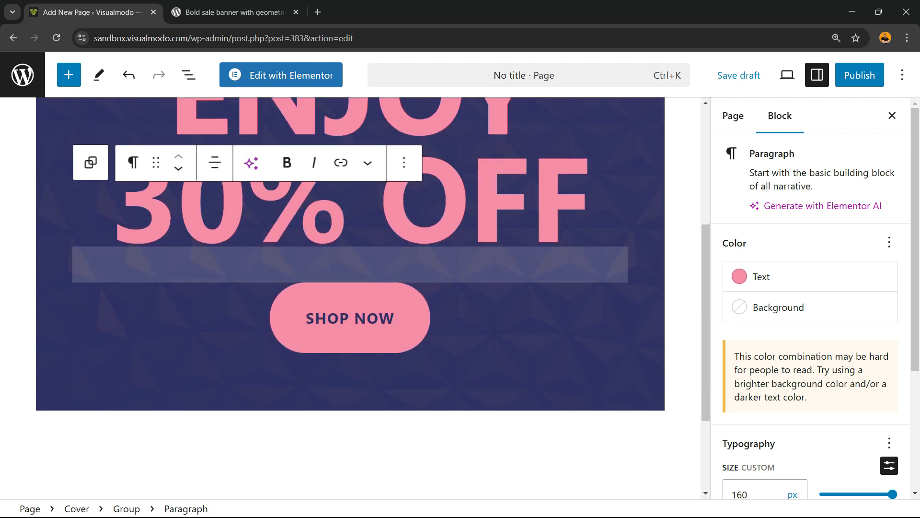
{"action": "left_click", "coordinate": [463, 264]}
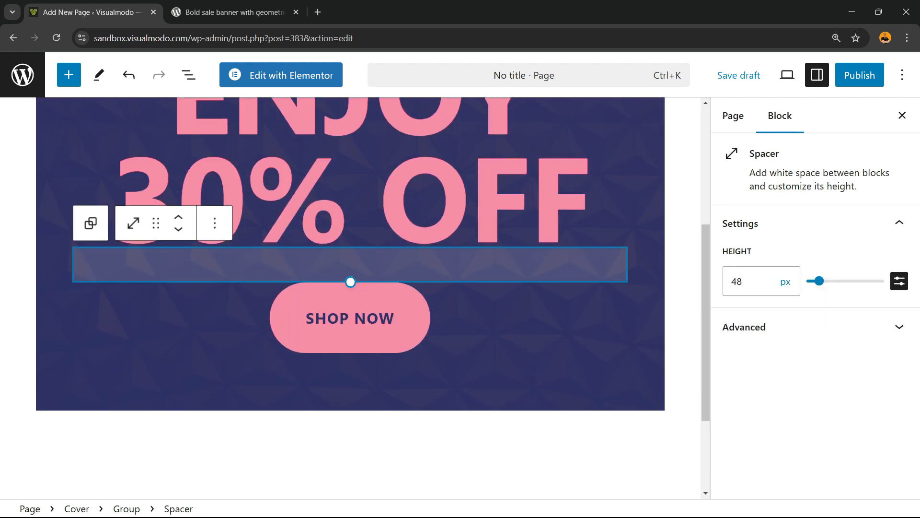
{"action": "left_click_drag", "start_coordinate": [350, 282], "coordinate": [350, 323]}
{"action": "left_click", "coordinate": [394, 357]}
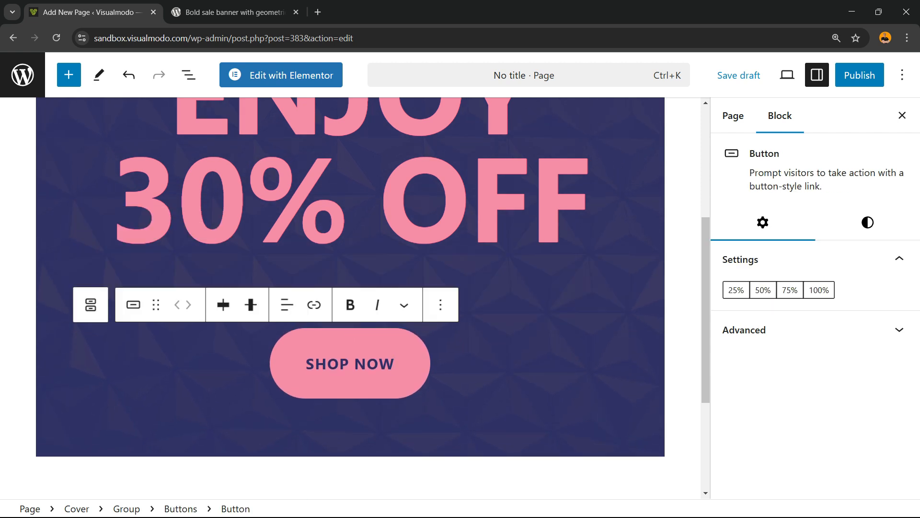
{"action": "scroll", "coordinate": [350, 297], "scroll_direction": "up", "scroll_amount": 5}
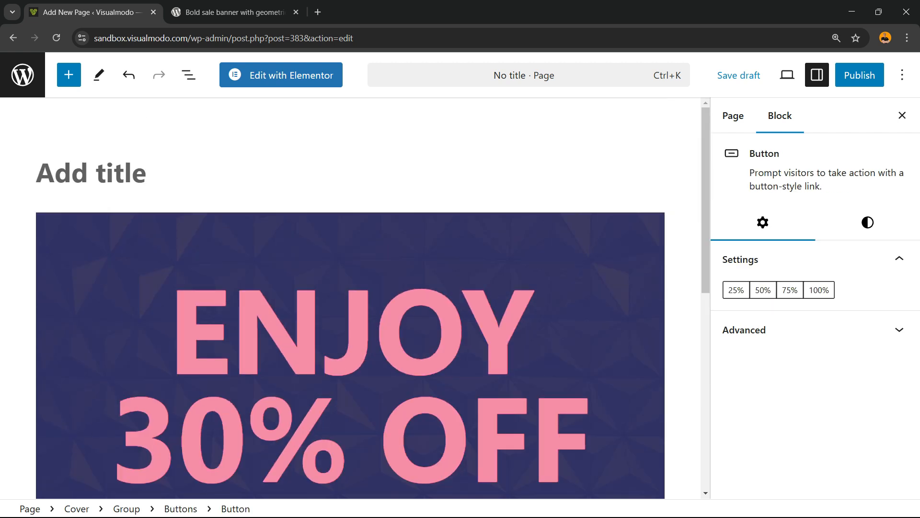
{"action": "scroll", "coordinate": [349, 297], "scroll_direction": "down", "scroll_amount": 5}
{"action": "scroll", "coordinate": [350, 297], "scroll_direction": "up", "scroll_amount": 5}
{"action": "key", "text": "ctrl"}
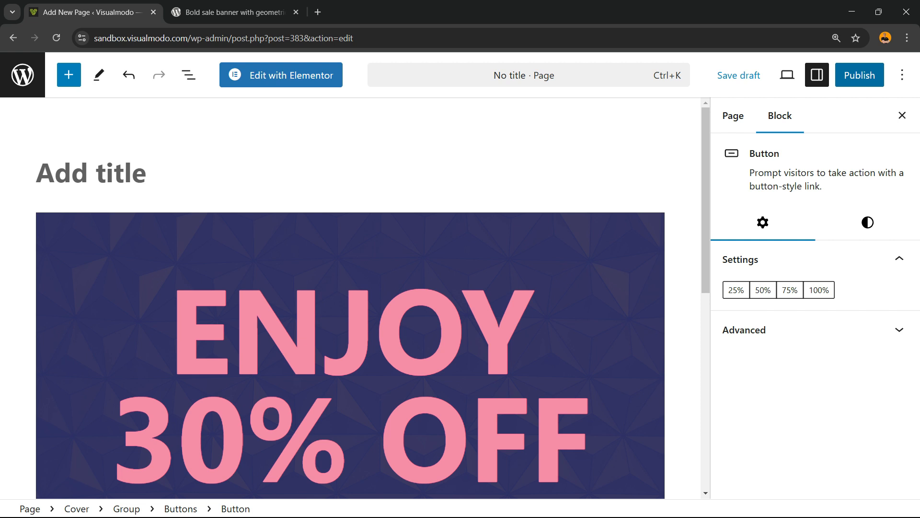
Link the SHOP NOW button to the copied URL of the "Bold sale banner with geometric background" pattern page.
{"action": "scroll", "coordinate": [350, 297], "scroll_direction": "down", "scroll_amount": 7}
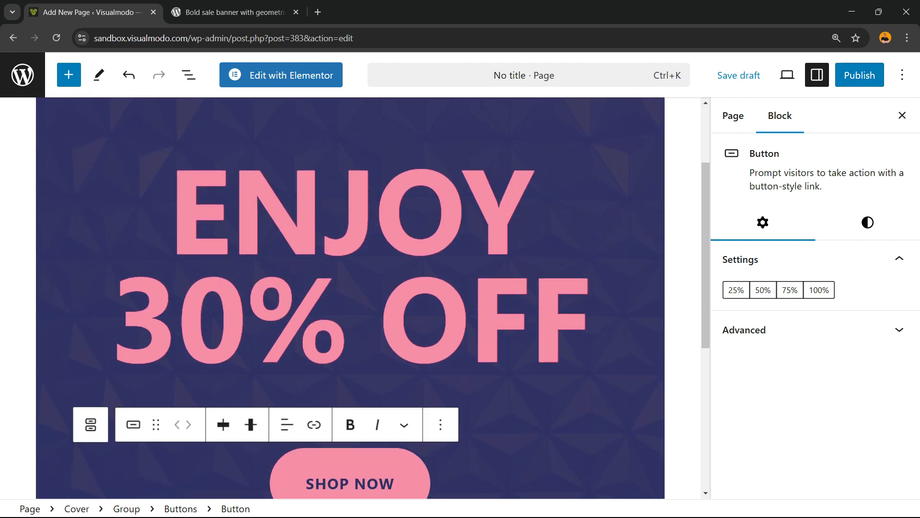
{"action": "triple_click", "coordinate": [337, 244]}
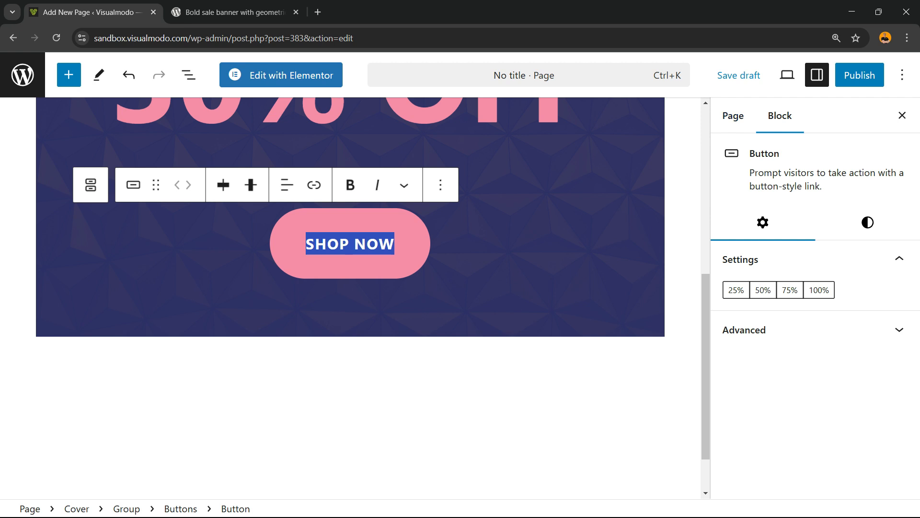
{"action": "left_click", "coordinate": [867, 222]}
{"action": "left_click", "coordinate": [763, 222]}
{"action": "left_click", "coordinate": [394, 244]}
{"action": "left_click", "coordinate": [379, 244]}
{"action": "key", "text": "ctrl+a"}
{"action": "left_click", "coordinate": [314, 184]}
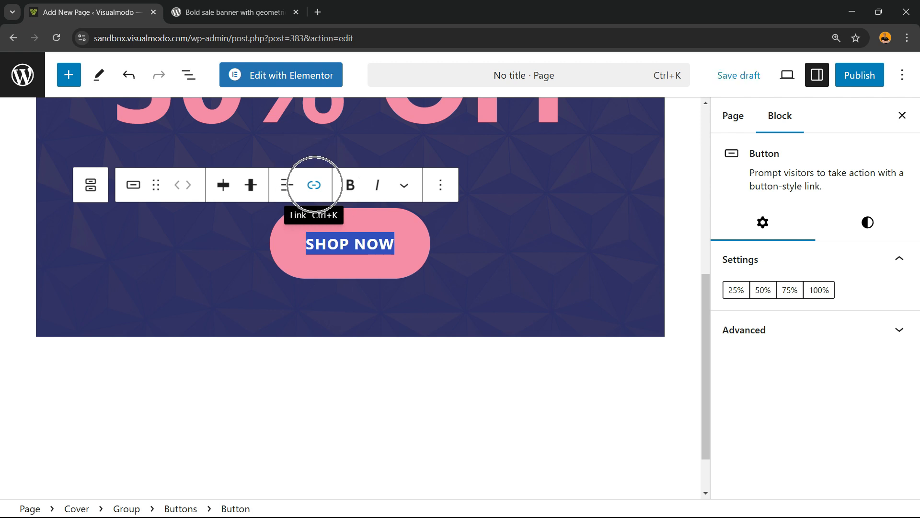
{"action": "left_click", "coordinate": [235, 12]}
{"action": "left_click", "coordinate": [240, 38]}
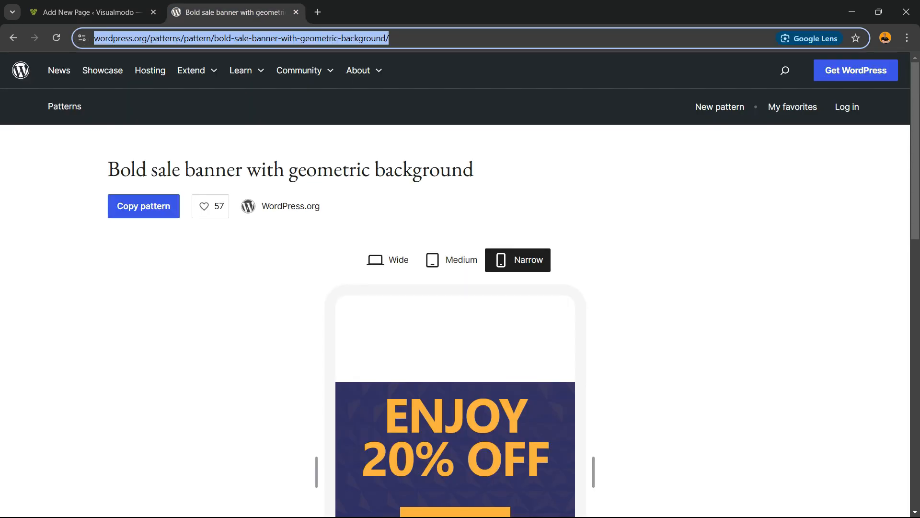
{"action": "key", "text": "ctrl+c"}
{"action": "key", "text": "ctrl+shift+Tab"}
{"action": "key", "text": "ctrl+v"}
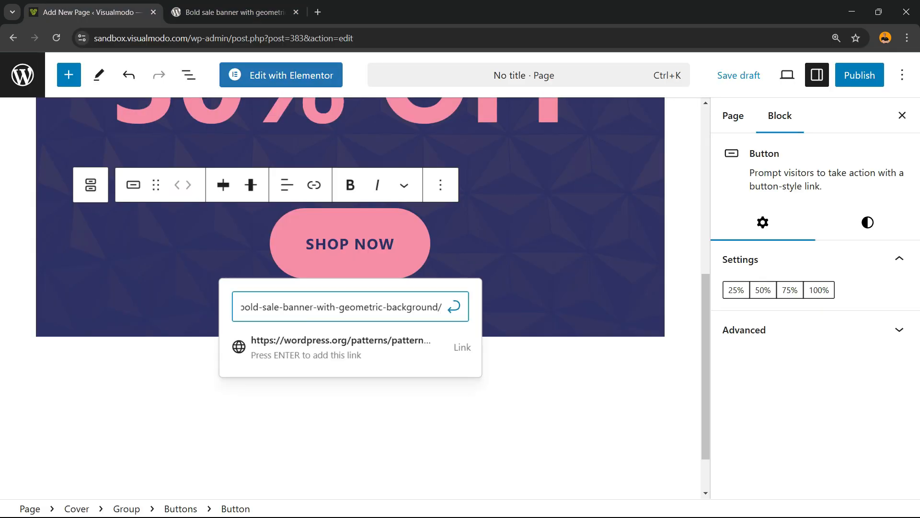
{"action": "key", "text": "Return"}
{"action": "scroll", "coordinate": [350, 297], "scroll_direction": "up", "scroll_amount": 5}
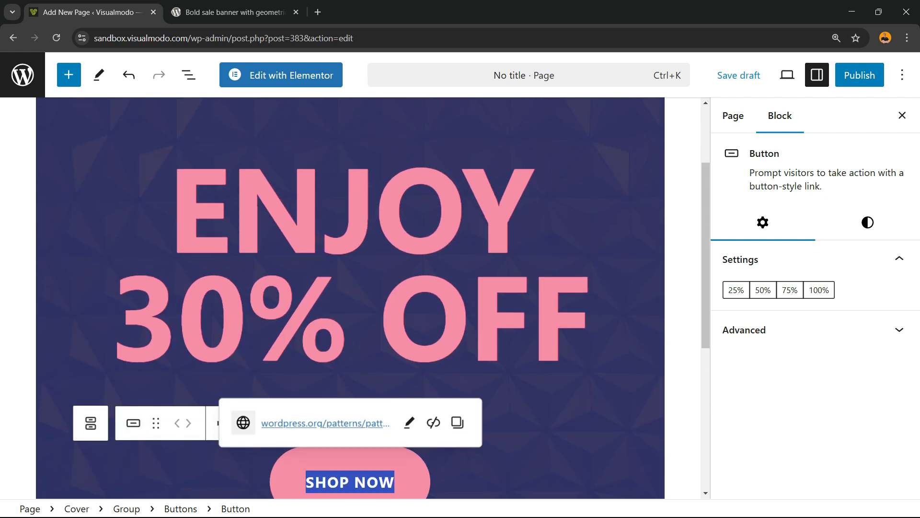
{"action": "scroll", "coordinate": [350, 297], "scroll_direction": "down", "scroll_amount": 3}
{"action": "scroll", "coordinate": [349, 297], "scroll_direction": "up", "scroll_amount": 3}
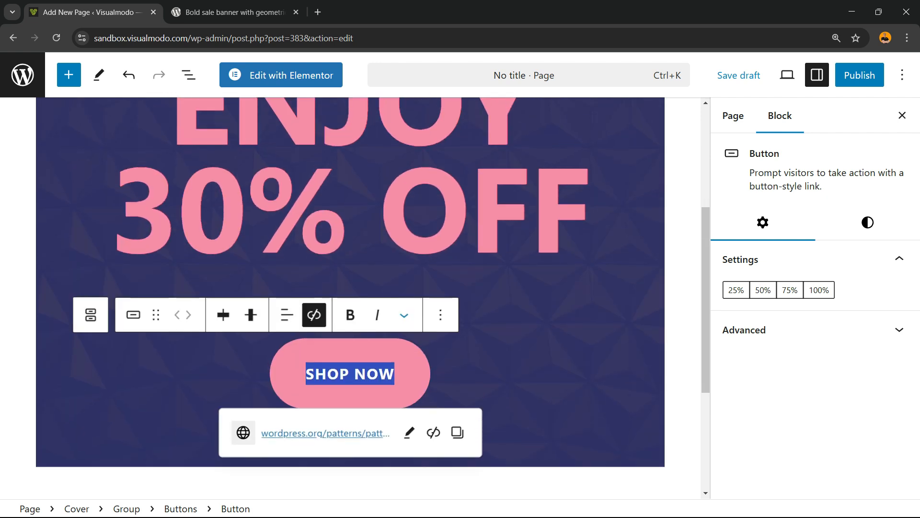
{"action": "scroll", "coordinate": [350, 297], "scroll_direction": "up", "scroll_amount": 3}
Switch to the pattern page's browser tab and return to the search and category filters of the Block Pattern Directory.
{"action": "left_click", "coordinate": [235, 12]}
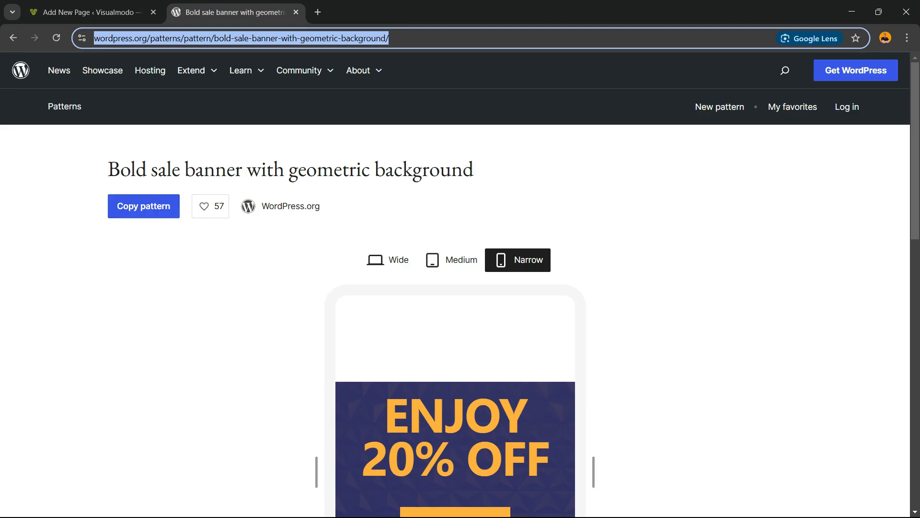
{"action": "left_click", "coordinate": [13, 38]}
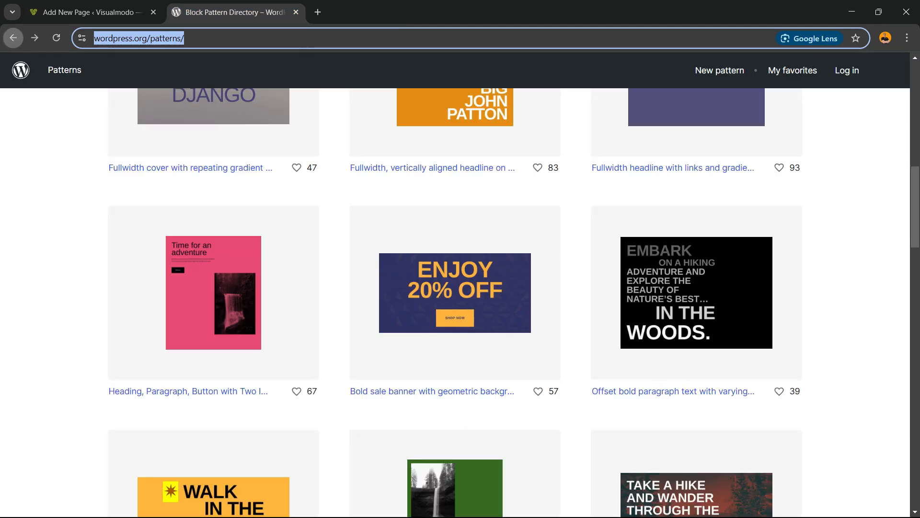
{"action": "scroll", "coordinate": [455, 285], "scroll_direction": "up", "scroll_amount": 12}
{"action": "left_click", "coordinate": [144, 298]}
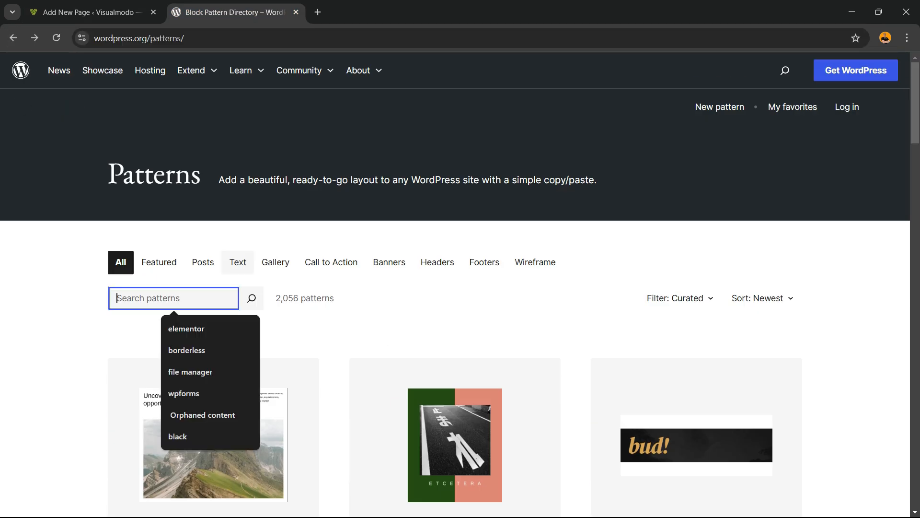
Look through the directory's Text, Call to Action and Gallery pattern categories.
{"action": "left_click", "coordinate": [238, 262]}
{"action": "scroll", "coordinate": [456, 335], "scroll_direction": "down", "scroll_amount": 3}
{"action": "scroll", "coordinate": [455, 335], "scroll_direction": "up", "scroll_amount": 3}
{"action": "left_click", "coordinate": [331, 202]}
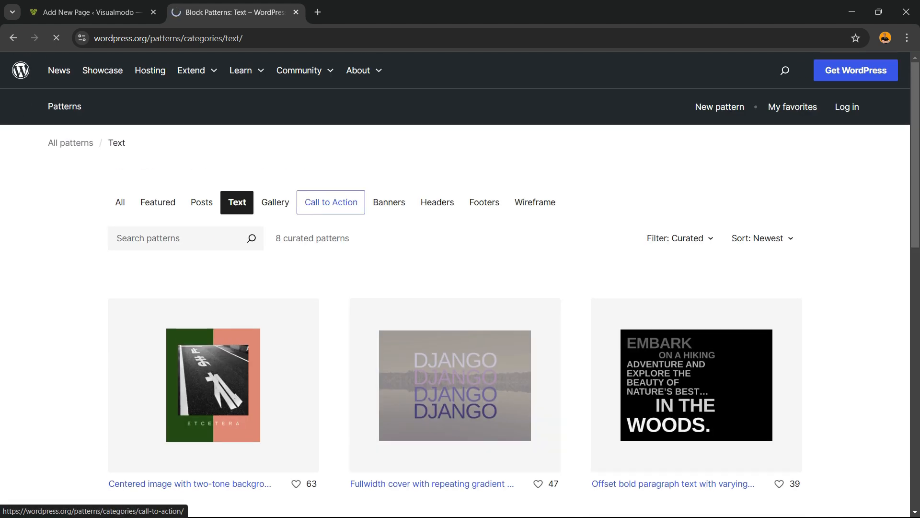
{"action": "left_click", "coordinate": [274, 201]}
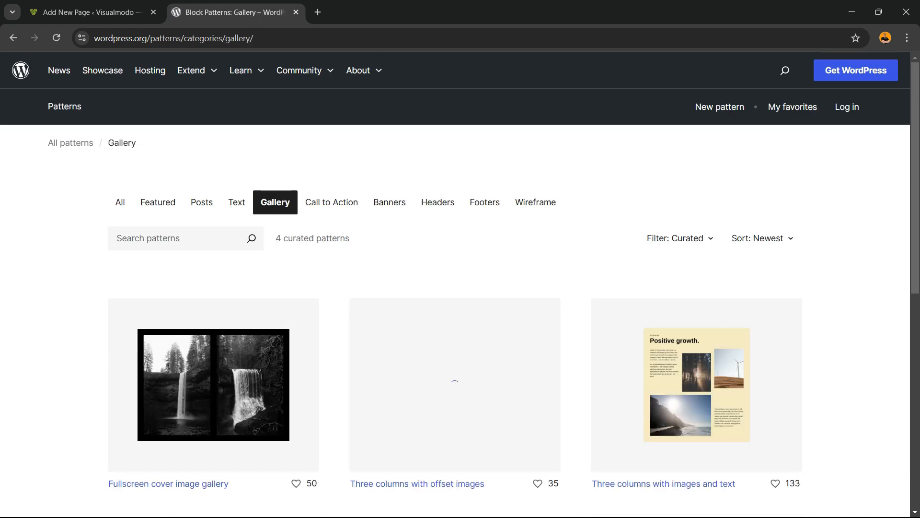
{"action": "scroll", "coordinate": [456, 335], "scroll_direction": "down", "scroll_amount": 7}
{"action": "scroll", "coordinate": [455, 336], "scroll_direction": "up", "scroll_amount": 7}
Examine the Headers, Footers and Wireframe pattern categories and browse the full list of all patterns.
{"action": "left_click", "coordinate": [438, 202]}
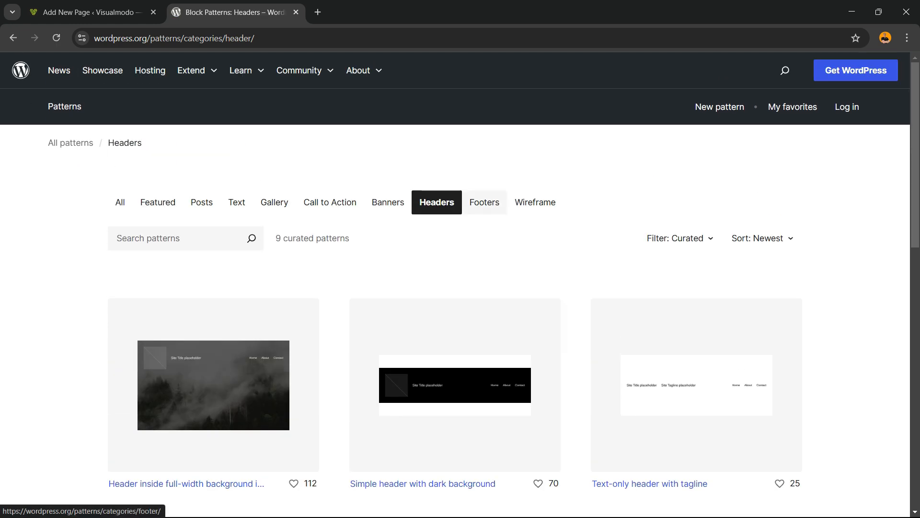
{"action": "left_click", "coordinate": [484, 202]}
{"action": "left_click", "coordinate": [535, 202]}
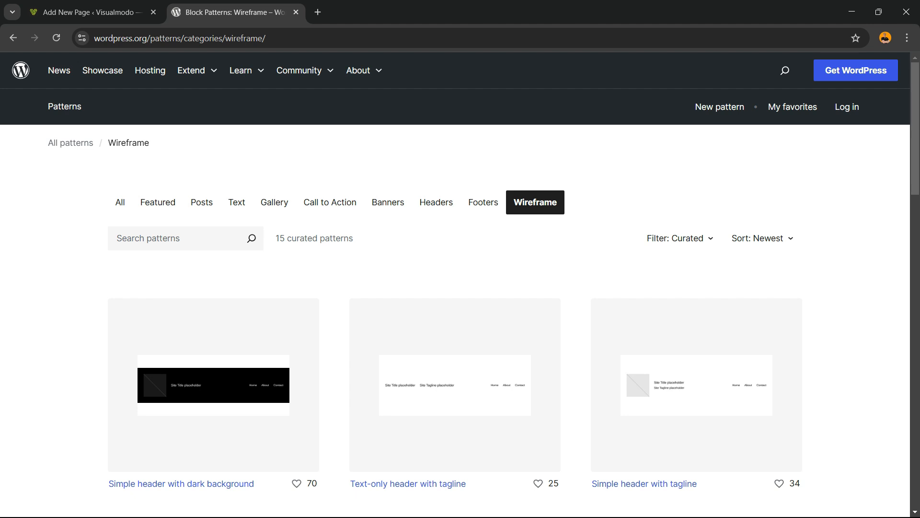
{"action": "left_click", "coordinate": [119, 202]}
{"action": "scroll", "coordinate": [120, 202], "scroll_direction": "down", "scroll_amount": 8}
{"action": "scroll", "coordinate": [455, 302], "scroll_direction": "up", "scroll_amount": 9}
{"action": "scroll", "coordinate": [456, 302], "scroll_direction": "down", "scroll_amount": 8}
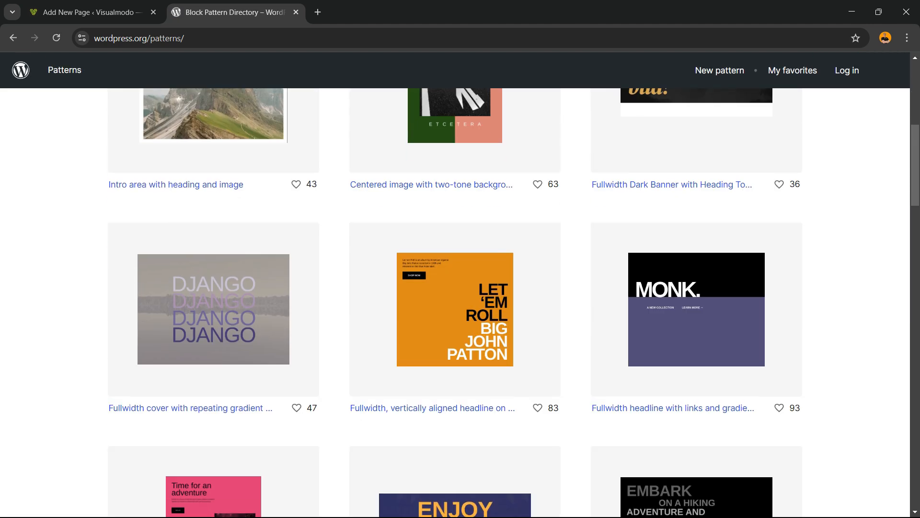